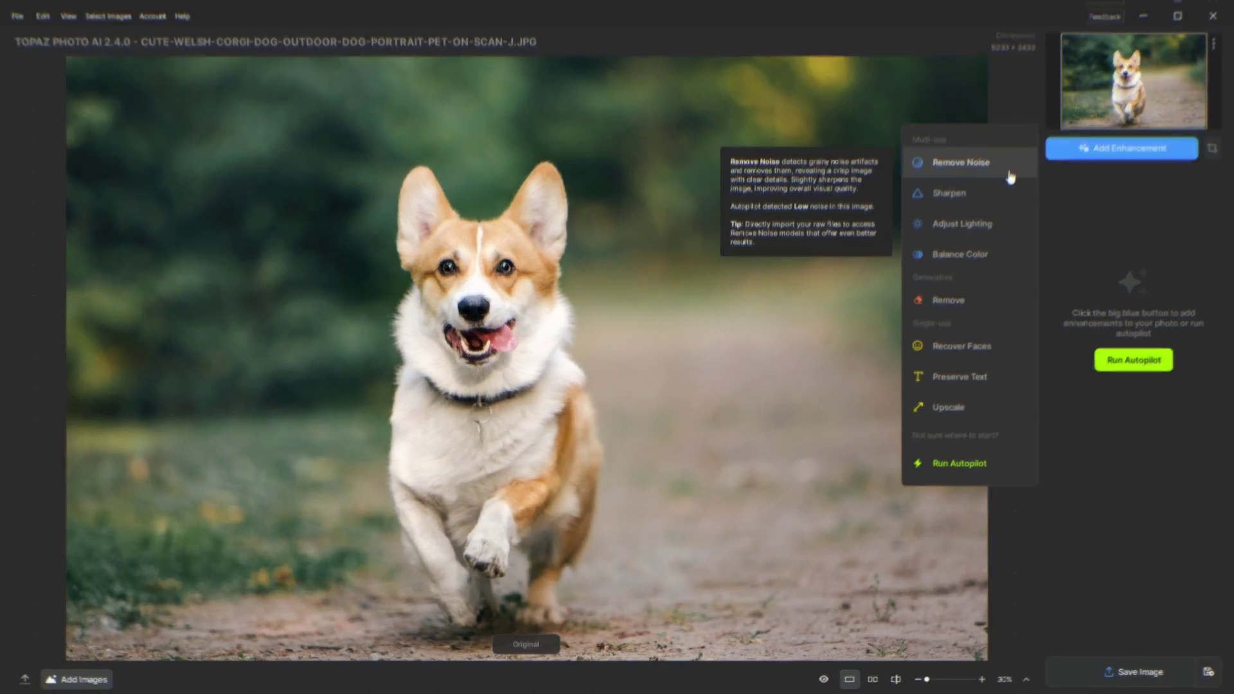
# Step: Apply the Remove Noise enhancement to the corgi photo in Topaz Photo AI
pyautogui.click(1142, 280)
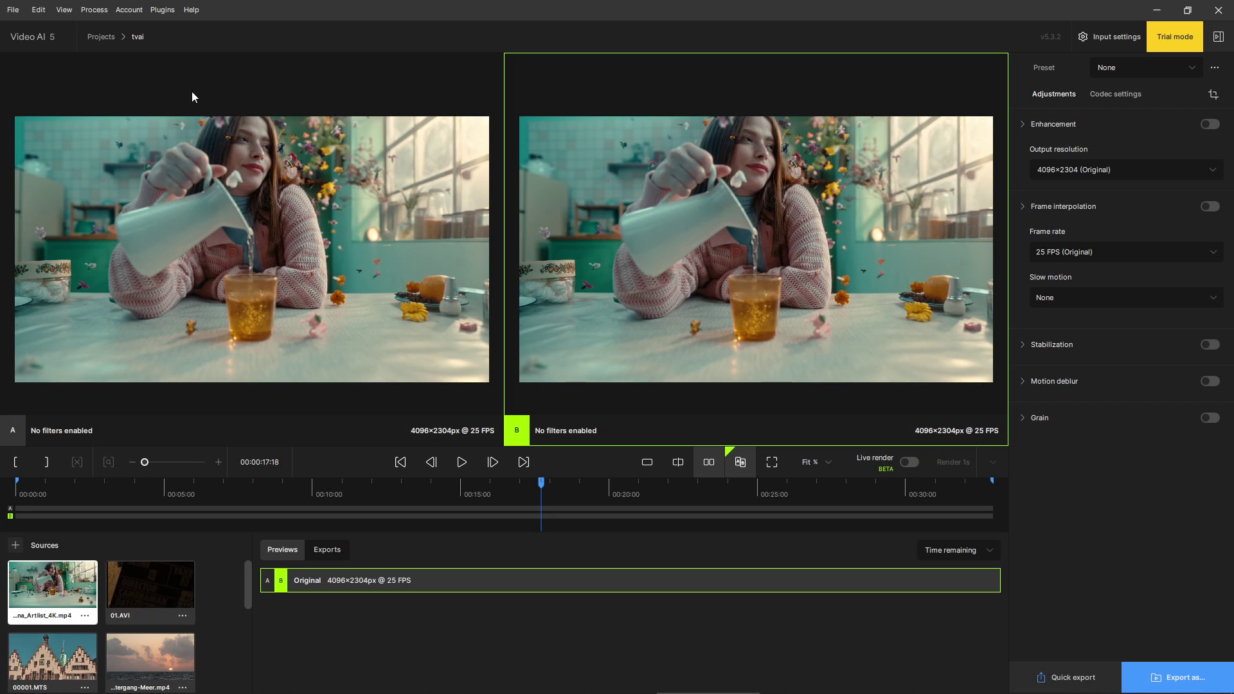
# Step: Set the AI processor in Topaz Video AI's Processing preferences to NVIDIA GeForce RTX 3080
pyautogui.click(14, 10)
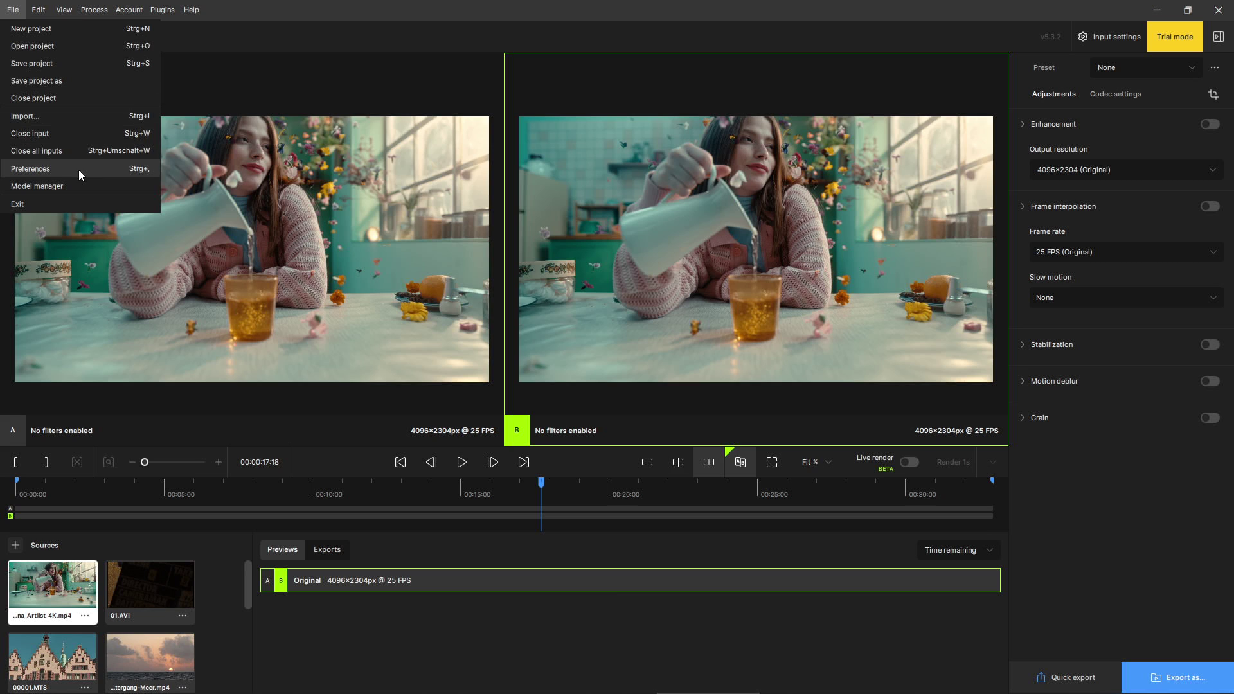
pyautogui.click(79, 169)
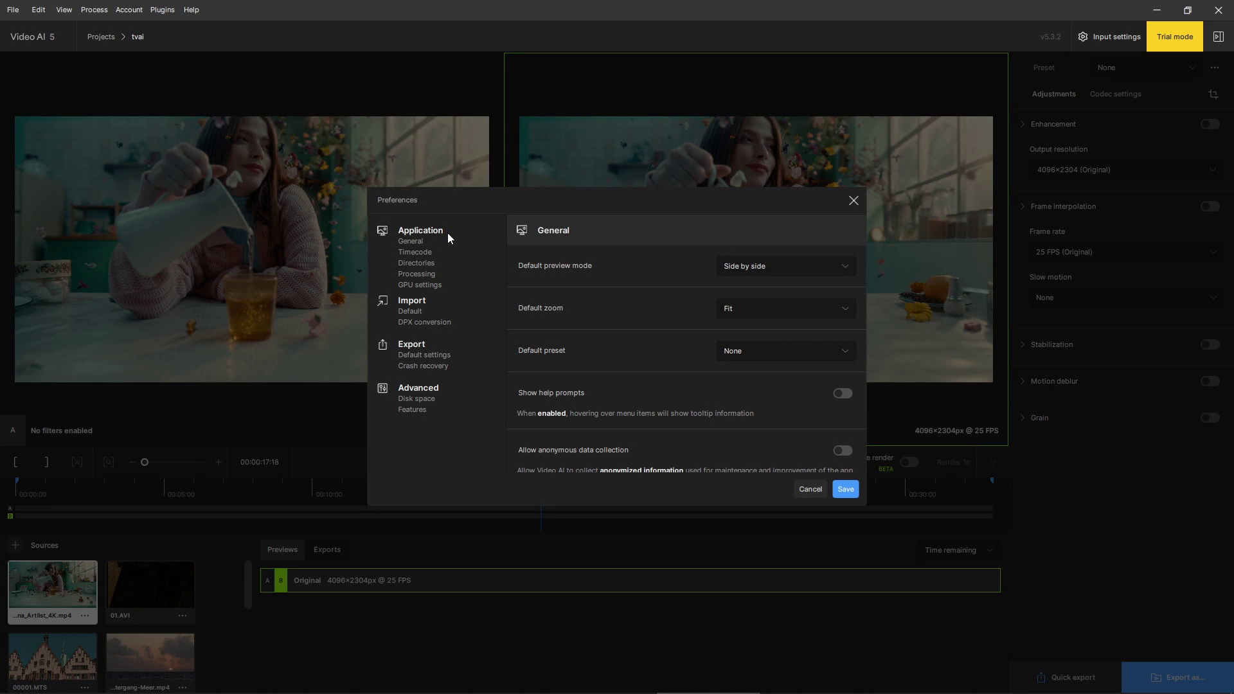
pyautogui.click(425, 275)
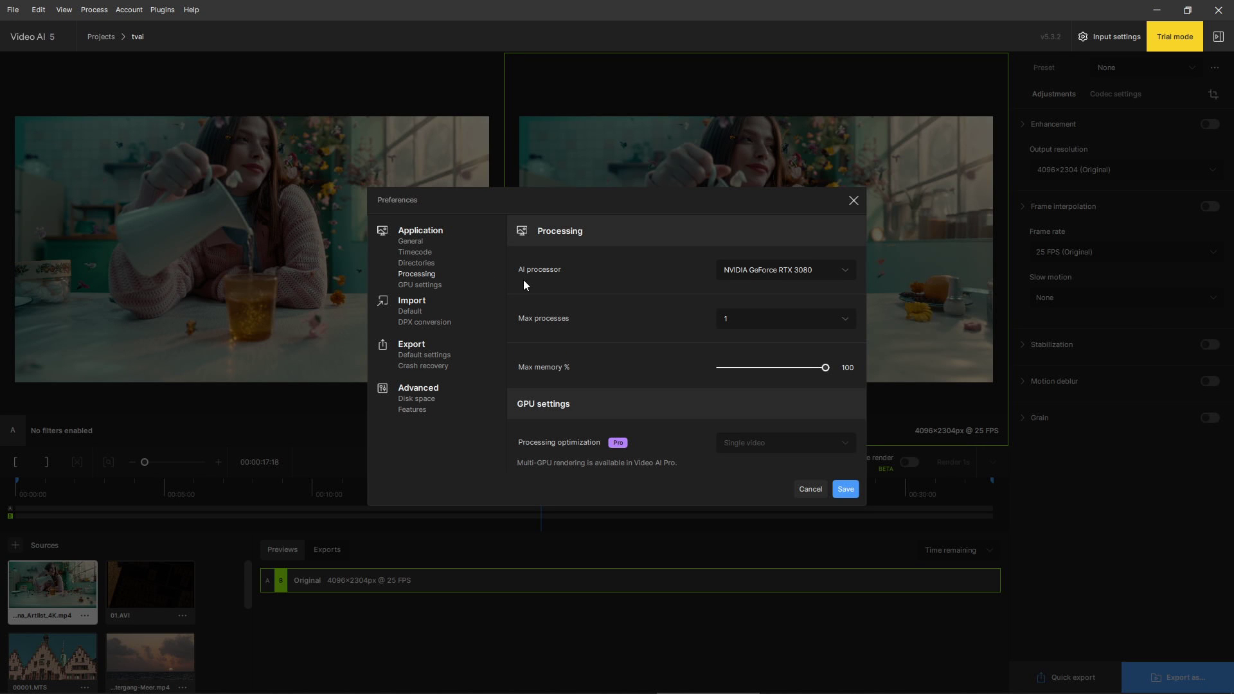
pyautogui.click(844, 270)
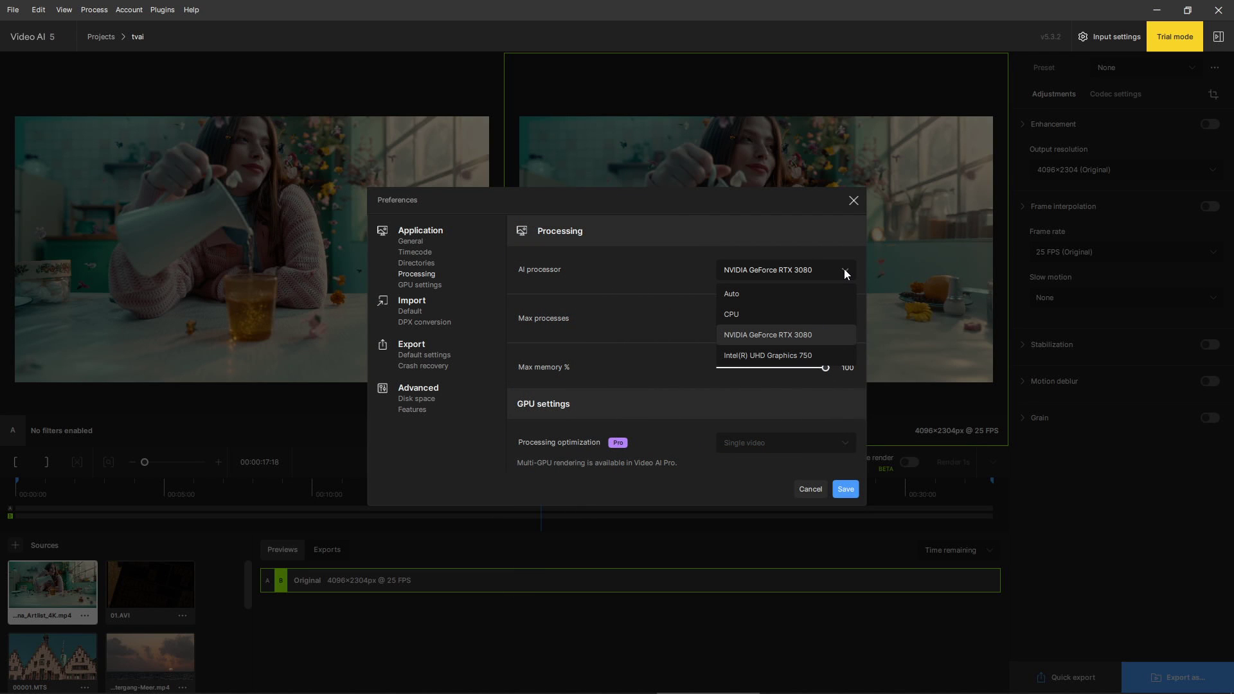
pyautogui.click(831, 336)
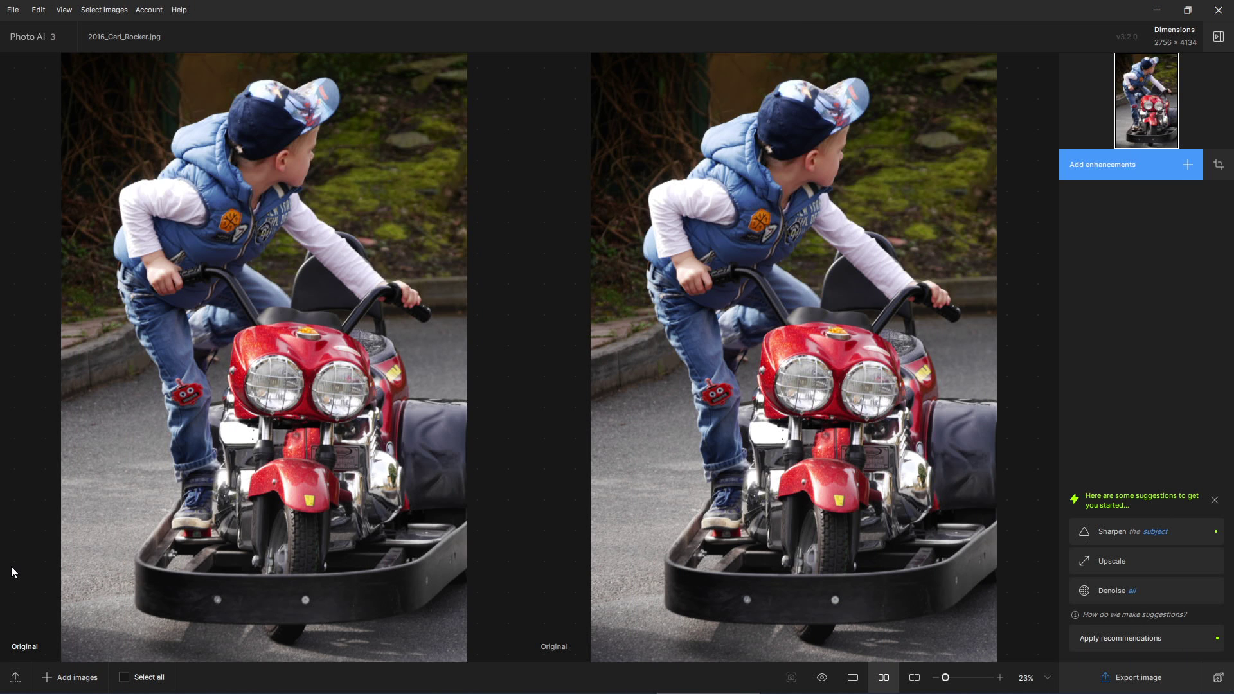
# Step: Check that Topaz Photo AI's General preferences list NVIDIA GeForce RTX 3080 as AI processor
pyautogui.click(42, 13)
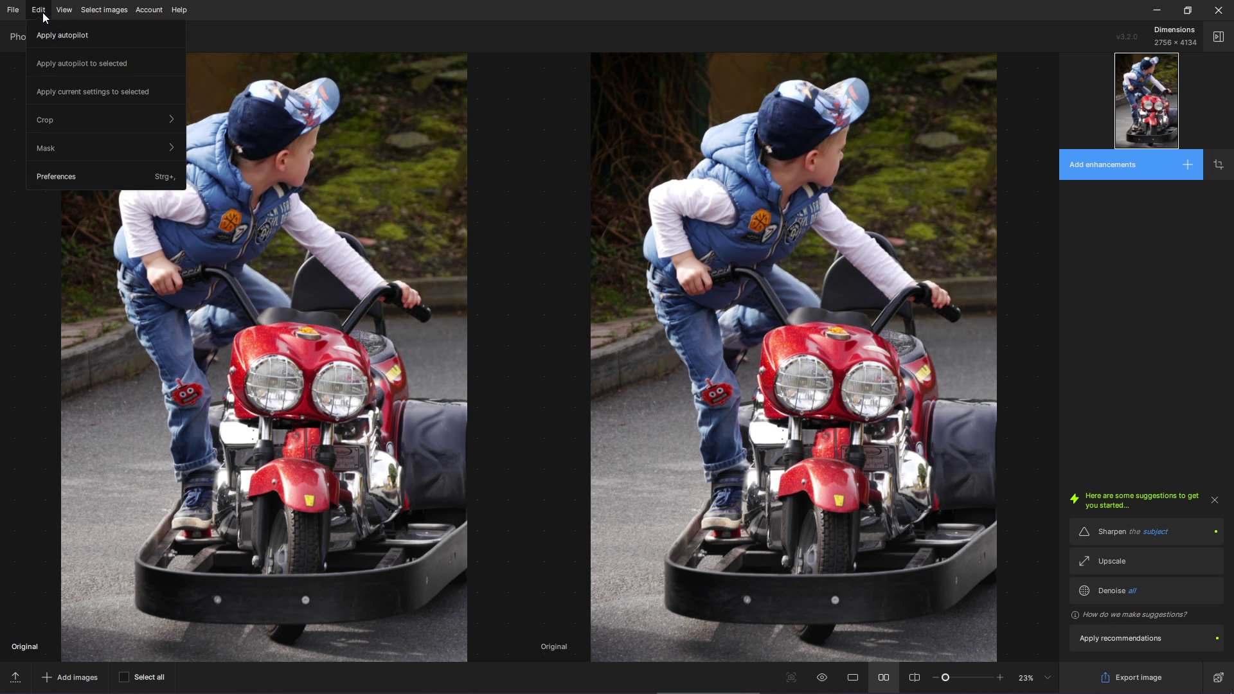
pyautogui.click(80, 176)
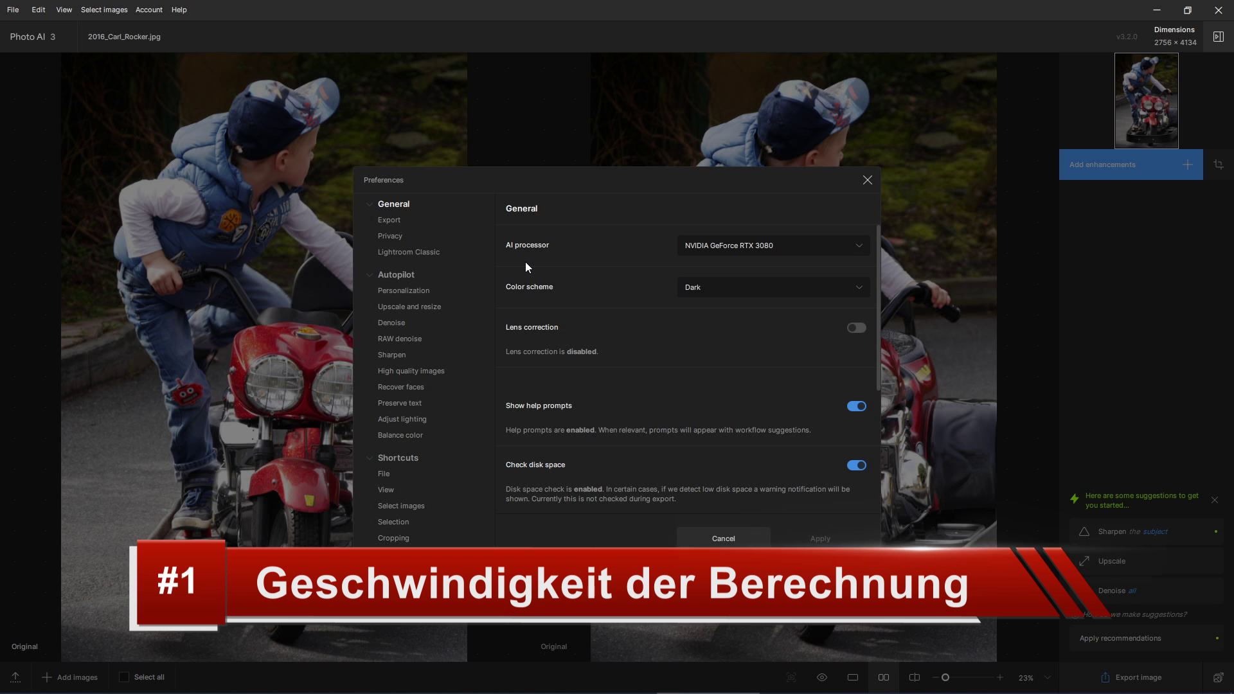
pyautogui.click(860, 248)
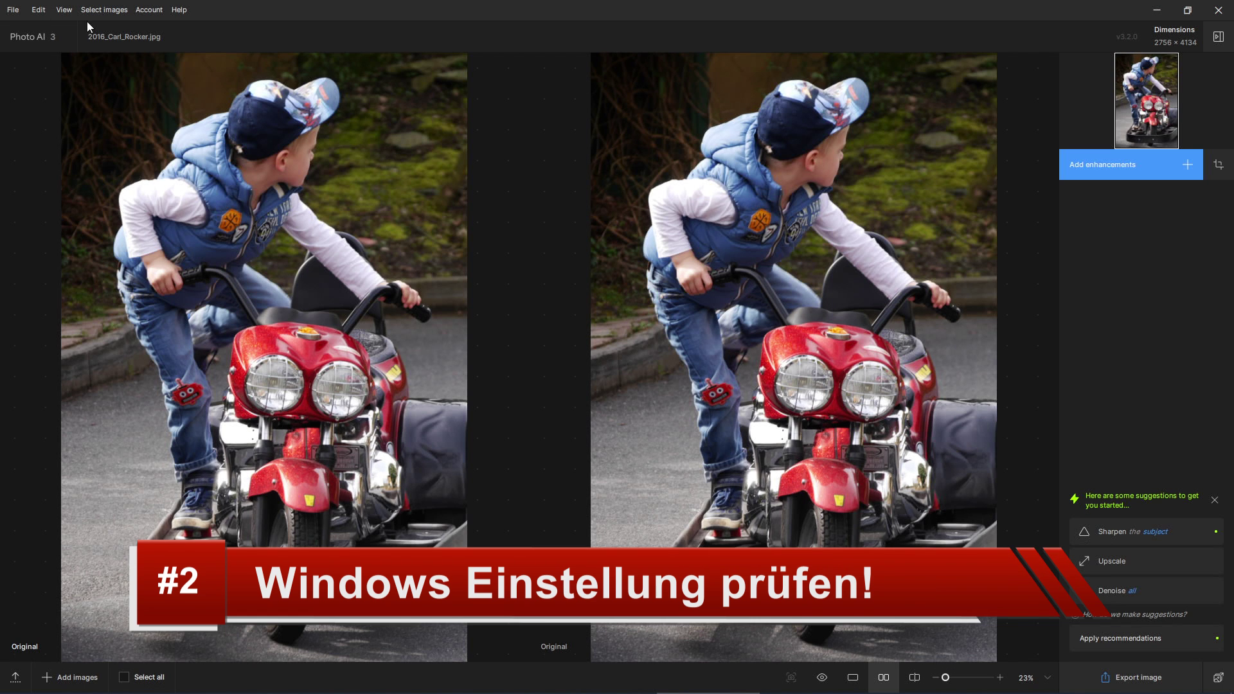
# Step: Exit Topaz Photo AI and confirm with Schließen, discarding unsaved changes
pyautogui.click(13, 10)
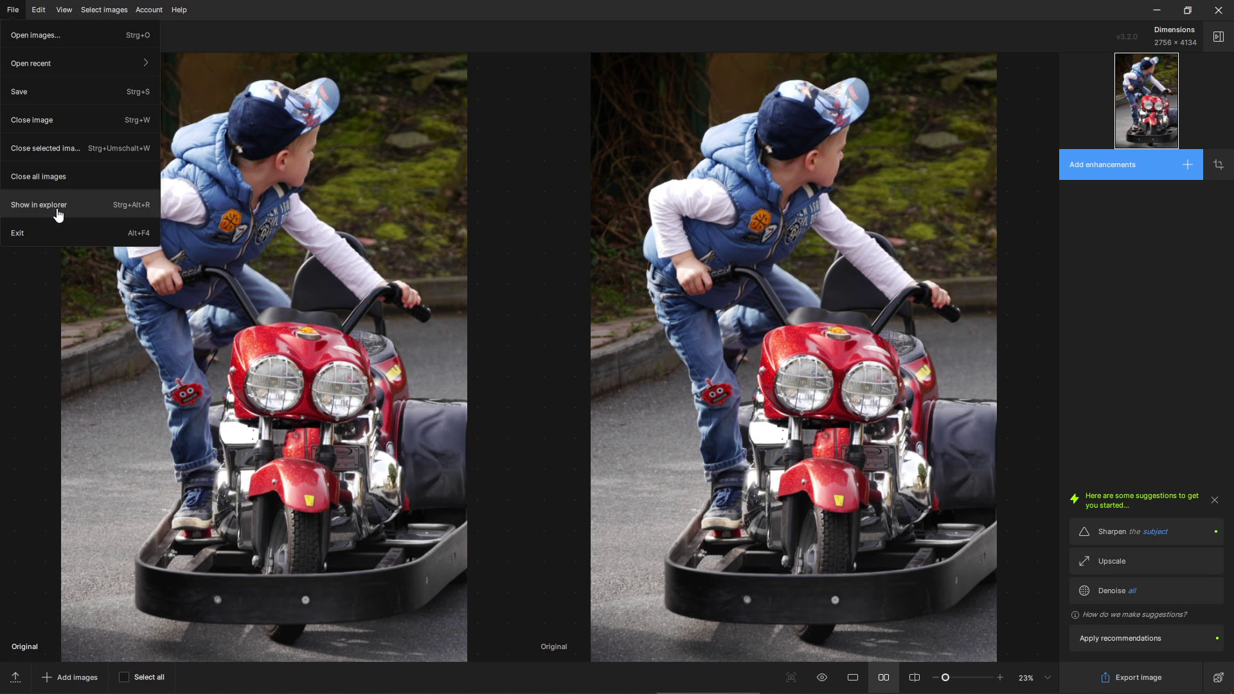
pyautogui.click(60, 233)
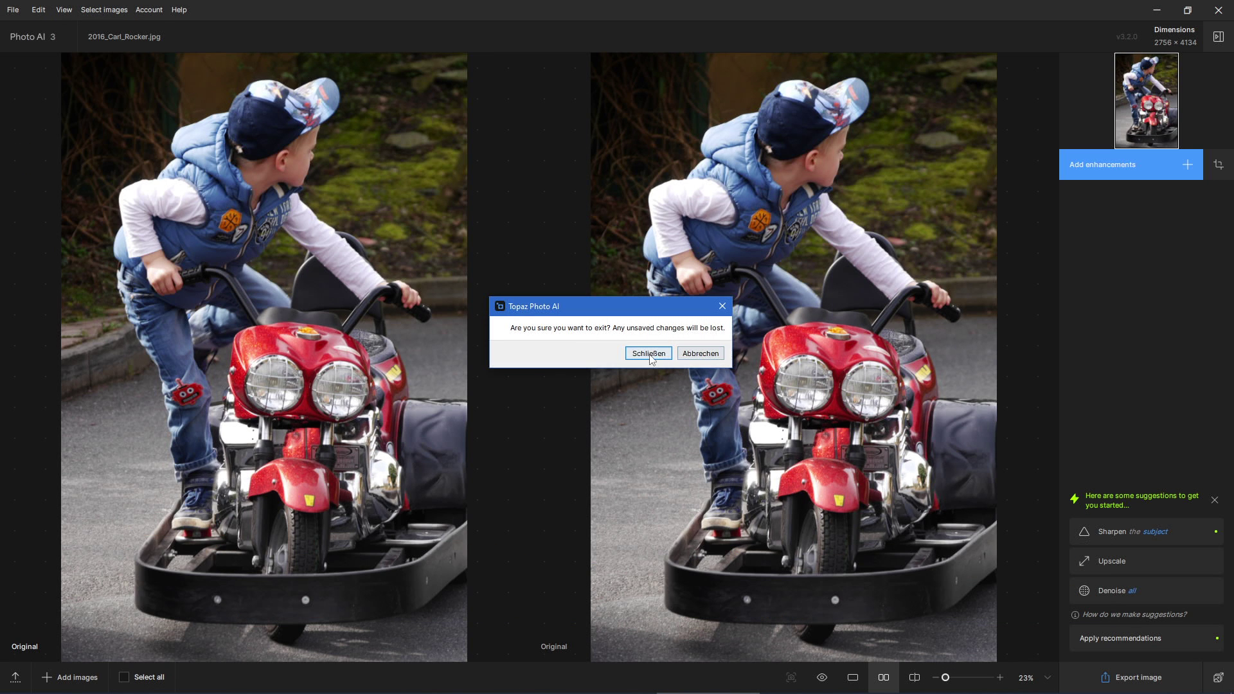
pyautogui.click(648, 354)
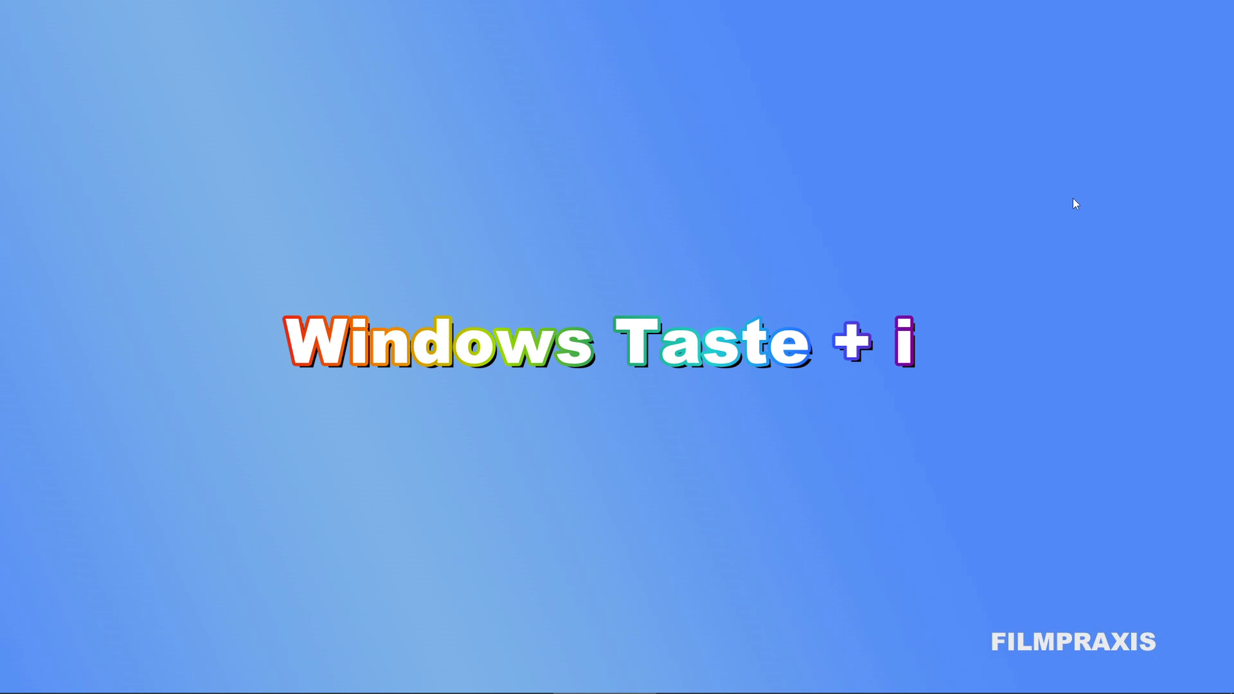
# Step: Go to the System Bildschirm page in Windows Settings and scroll to Mehrere Bildschirme
pyautogui.press('super+i')
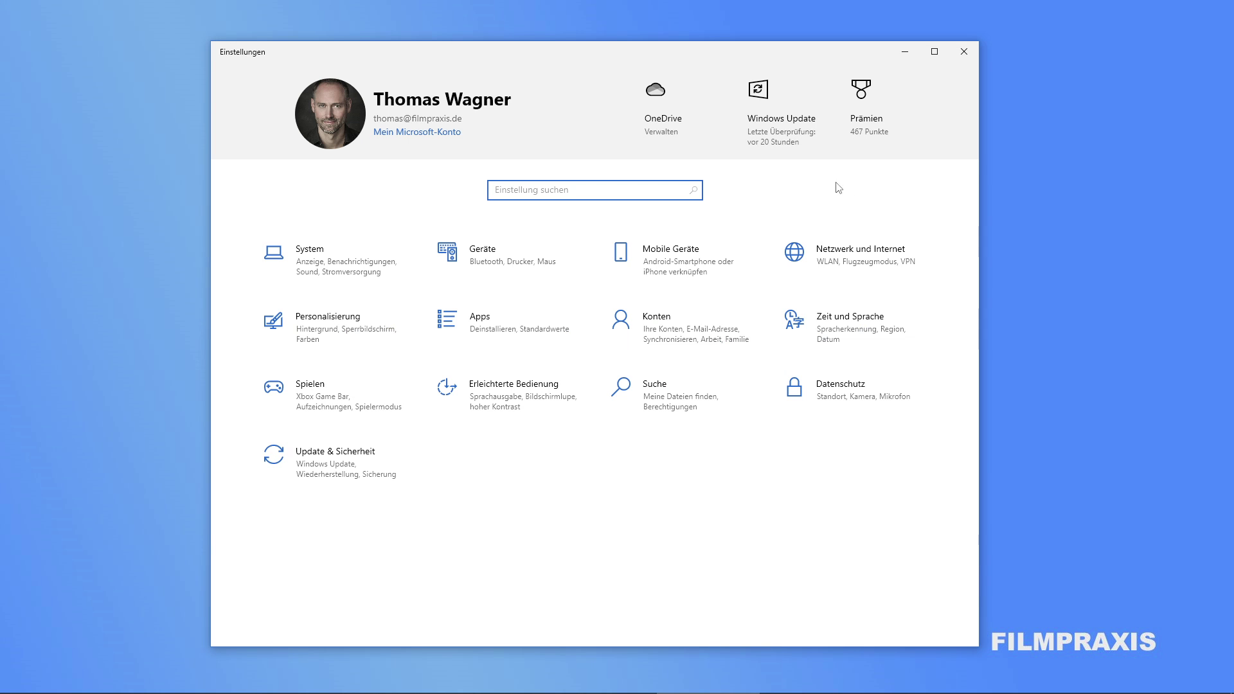
pyautogui.click(324, 271)
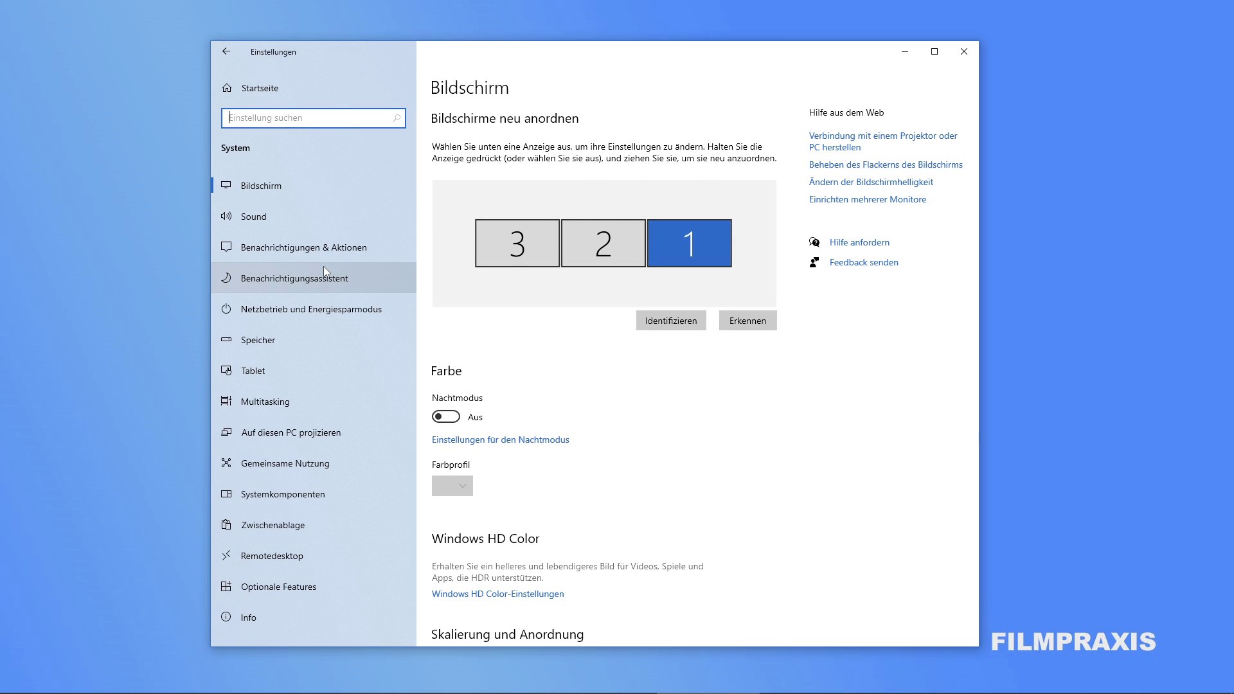
pyautogui.scroll(-5, 715, 478)
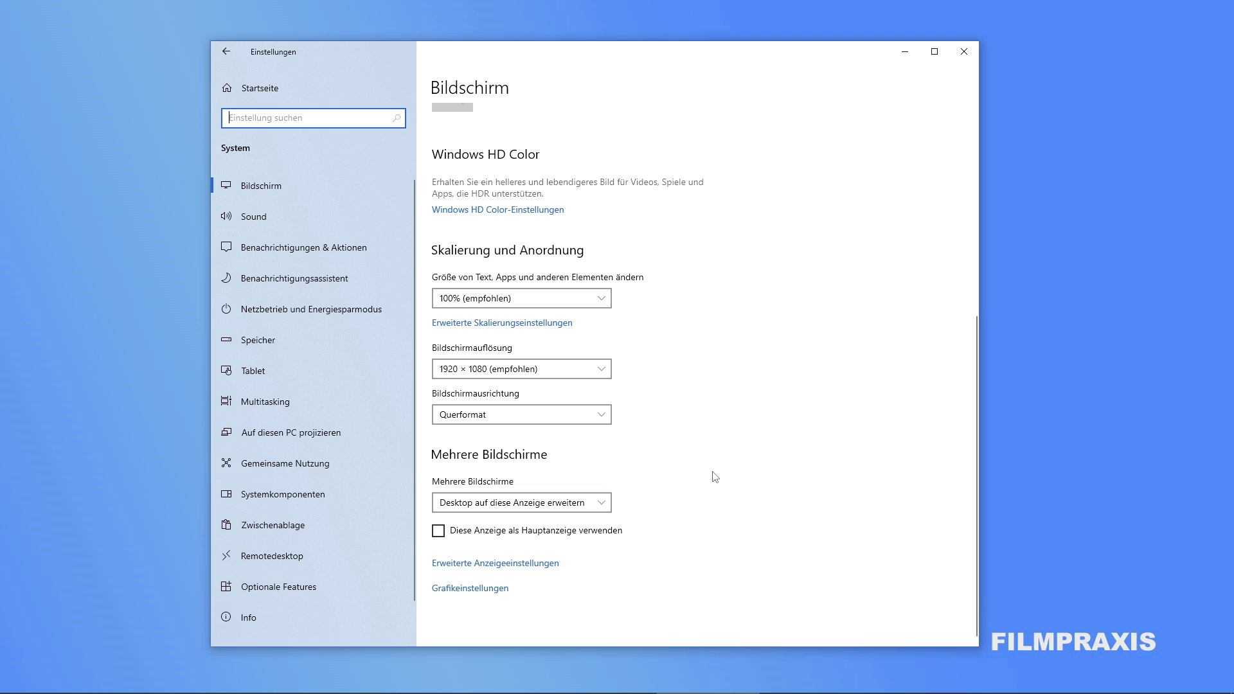
# Step: In Grafikeinstellungen, set EDIUS to Hohe Leistung and save
pyautogui.click(505, 594)
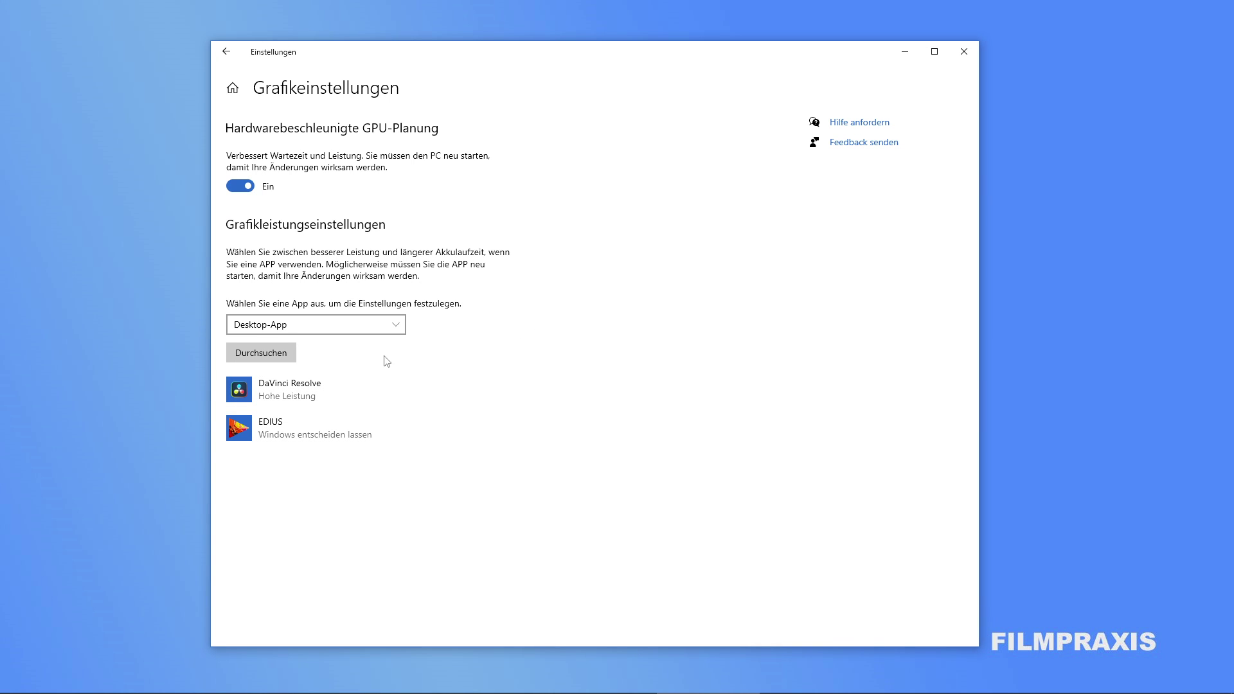
pyautogui.click(254, 438)
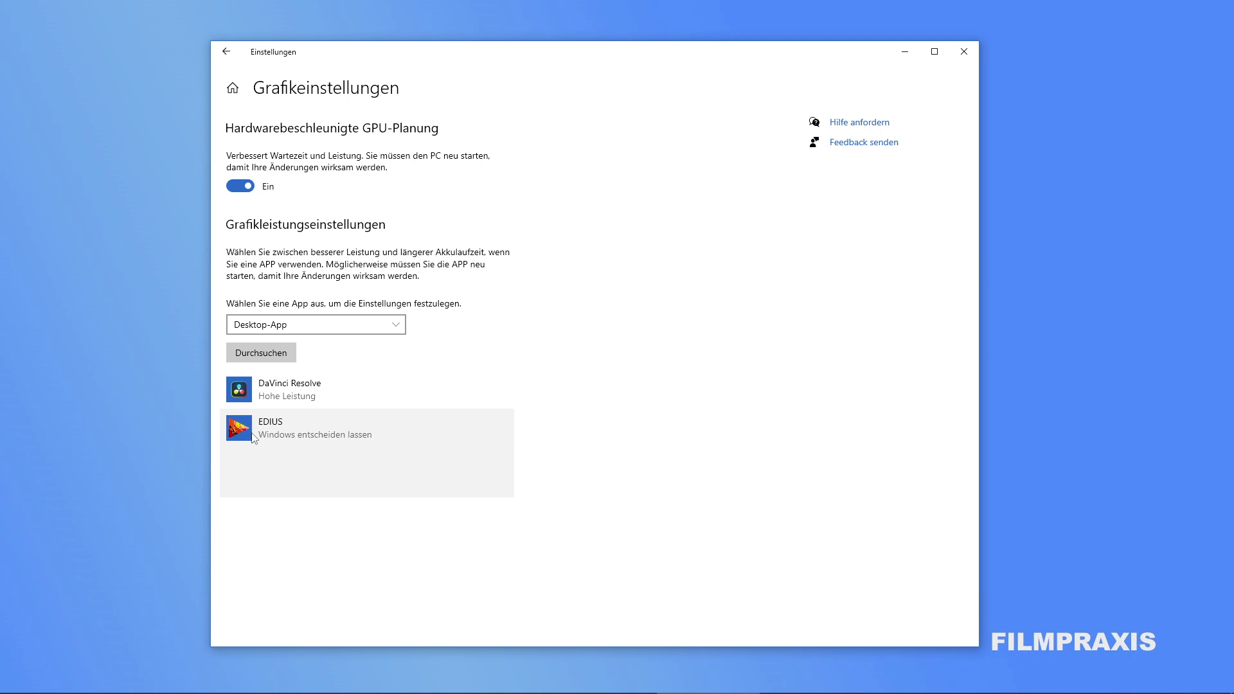
pyautogui.click(403, 482)
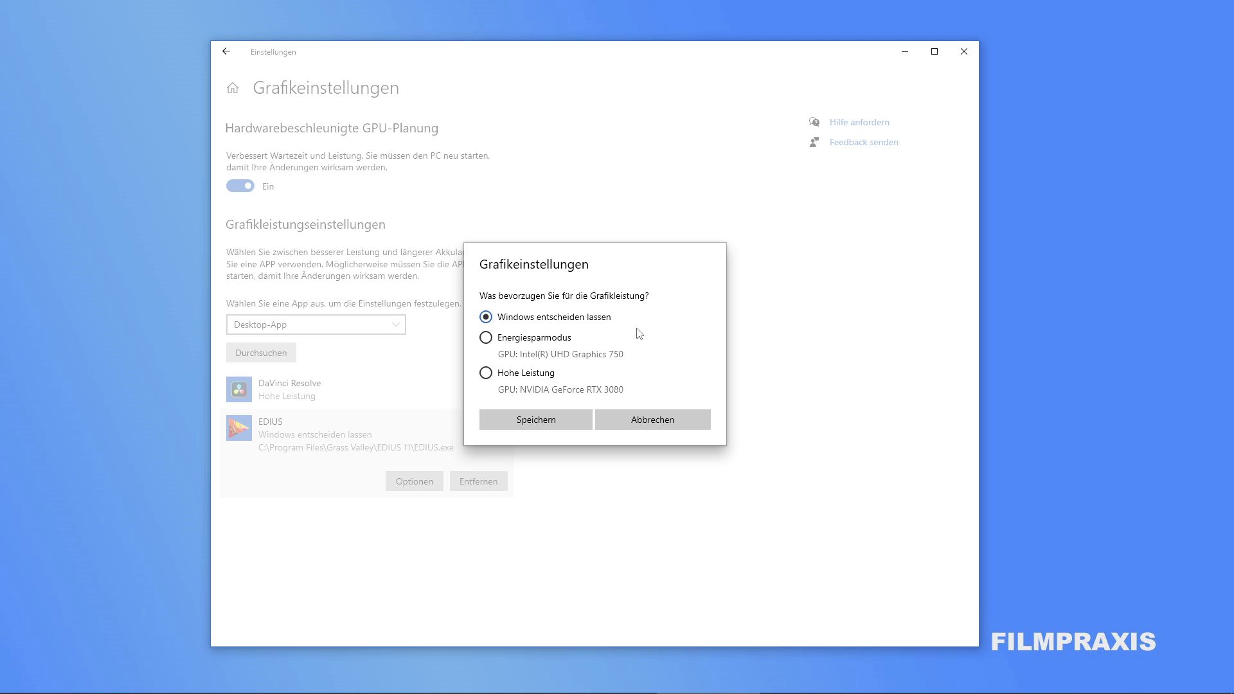
pyautogui.click(485, 374)
pyautogui.click(514, 418)
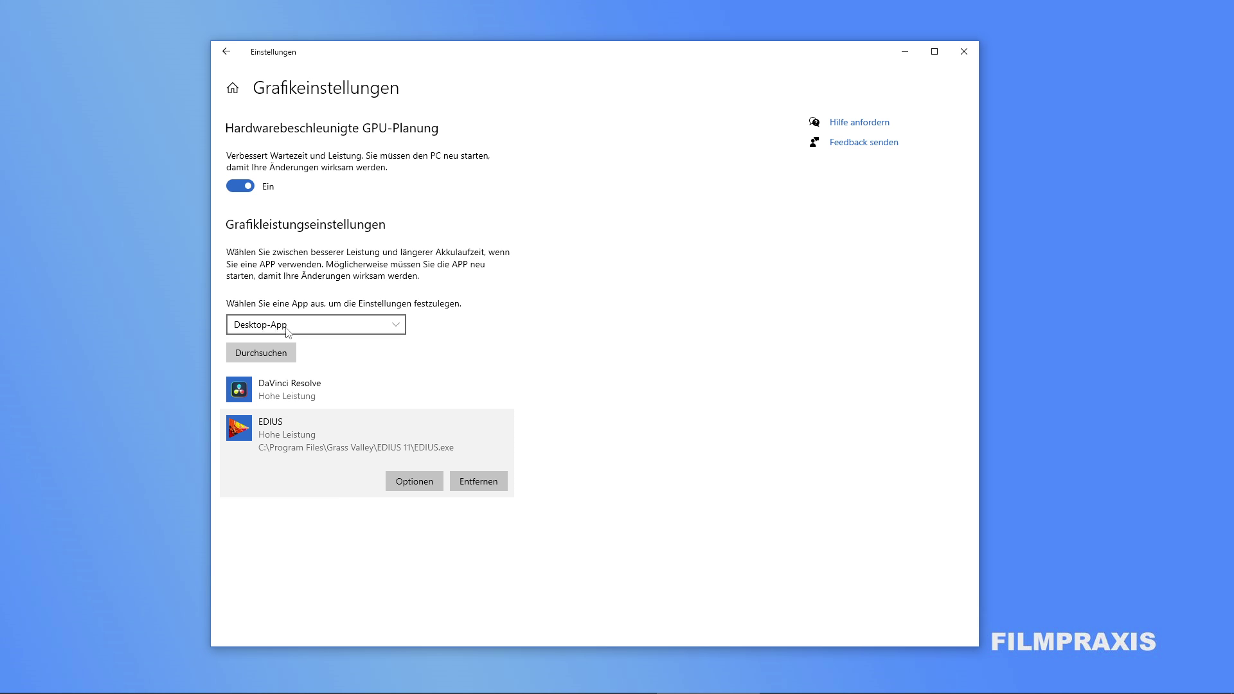
# Step: Add Topaz Photo AI.exe from C:\Program Files\Topaz Labs LLC\Topaz Photo AI to the graphics list
pyautogui.click(277, 360)
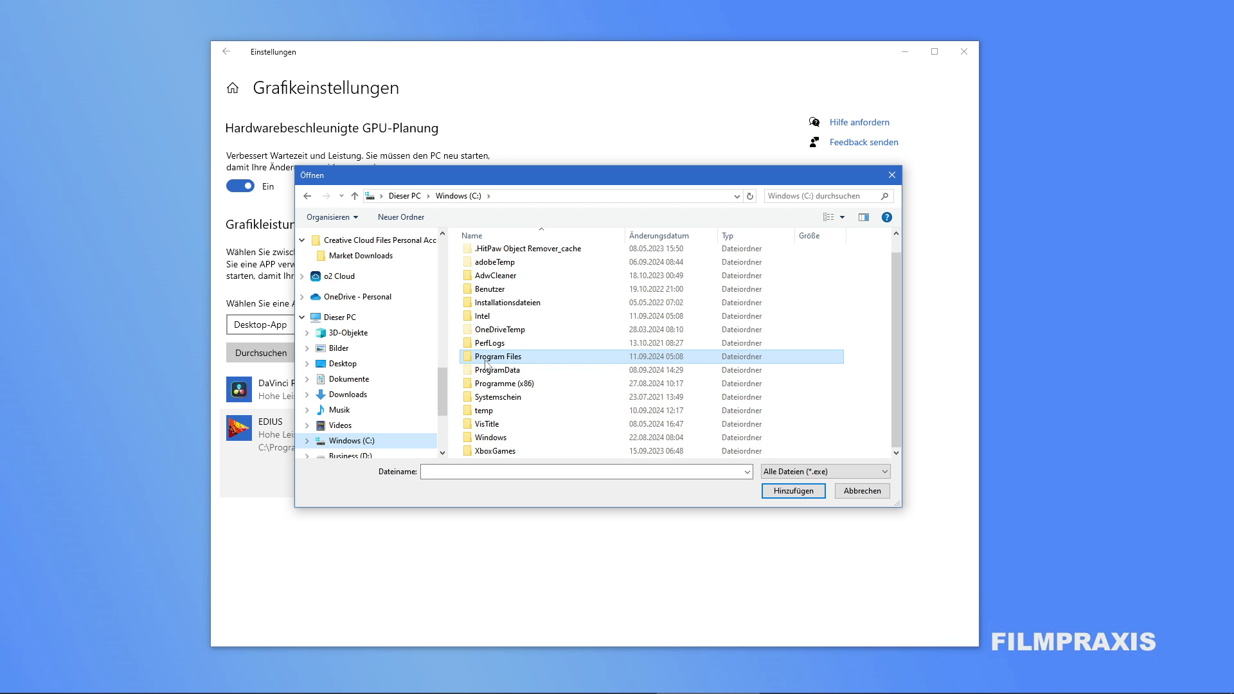
pyautogui.doubleClick(524, 357)
pyautogui.scroll(-5, 524, 363)
pyautogui.scroll(-5, 524, 363)
pyautogui.scroll(-5, 524, 363)
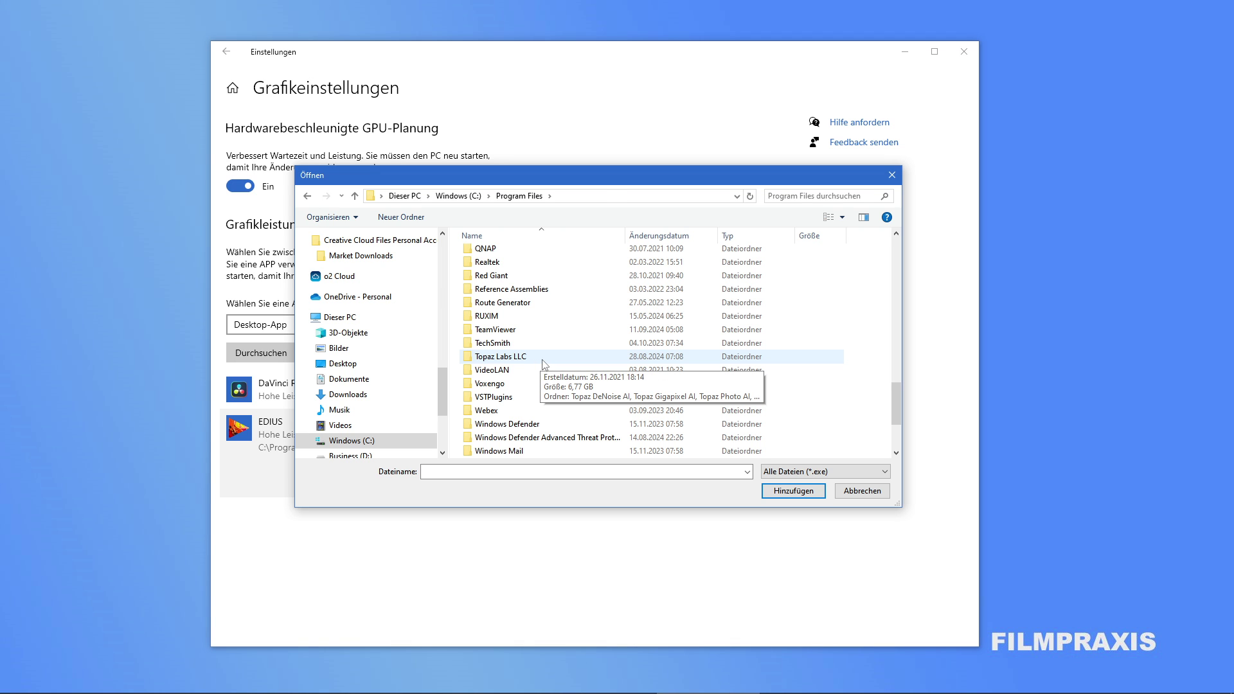
pyautogui.doubleClick(542, 363)
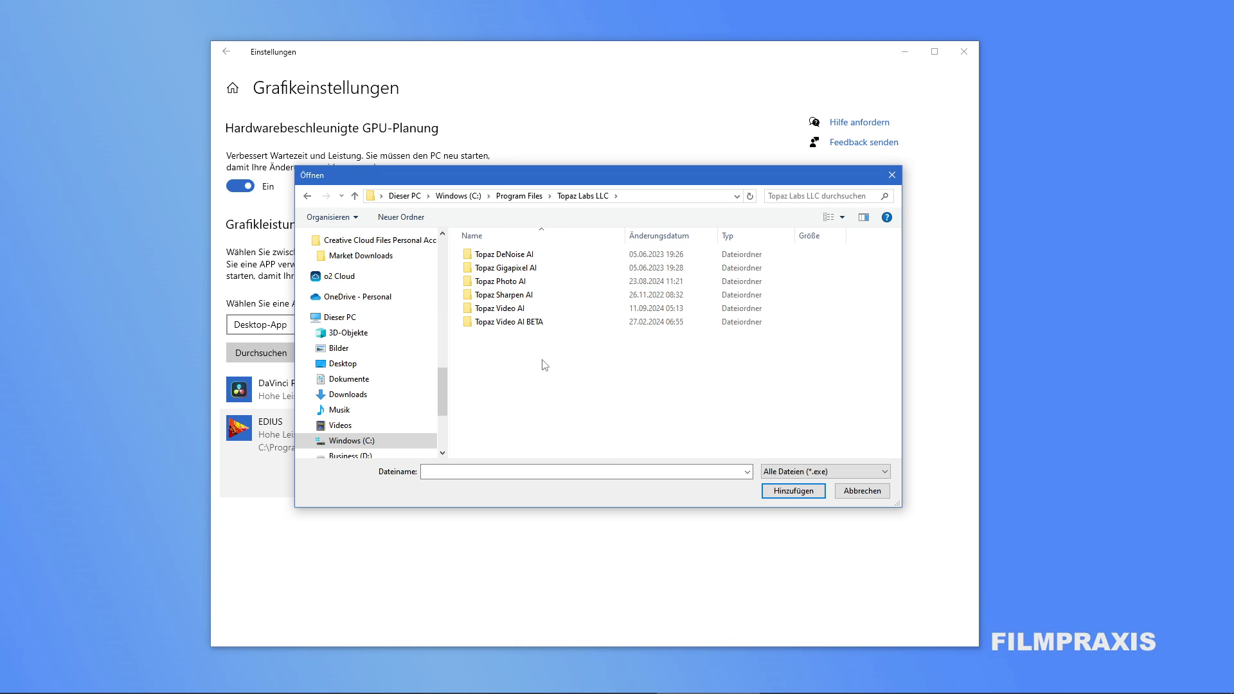
pyautogui.doubleClick(557, 289)
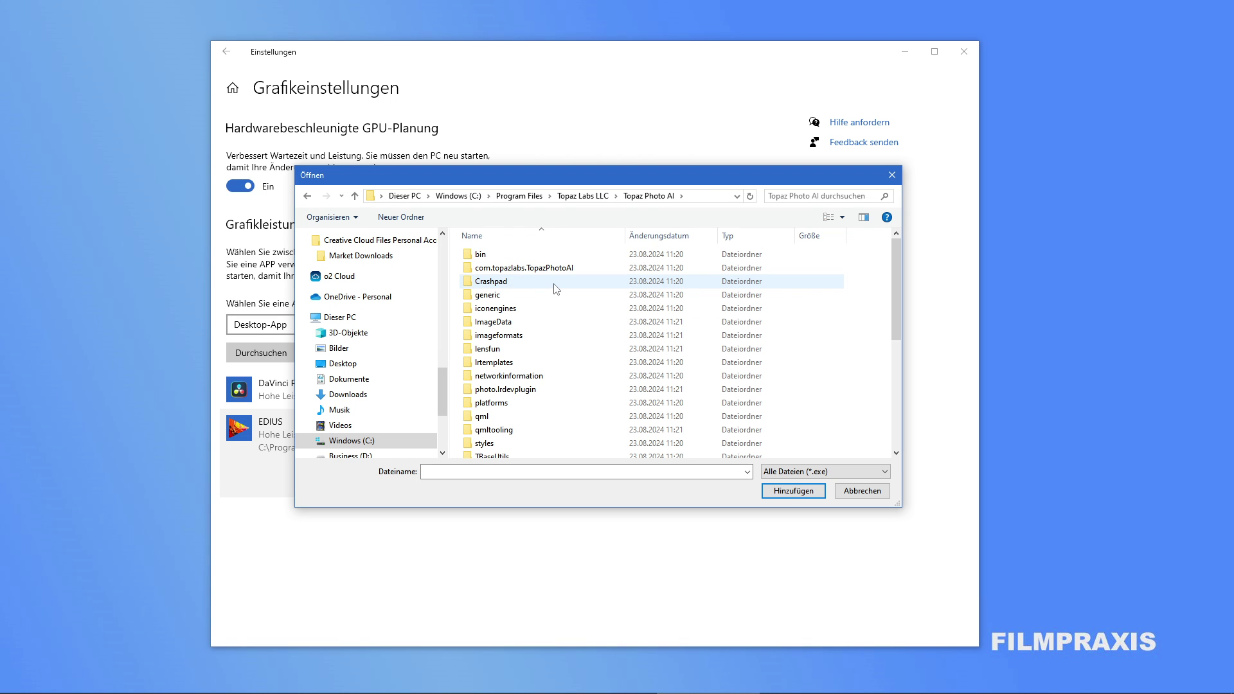
pyautogui.scroll(-5, 559, 315)
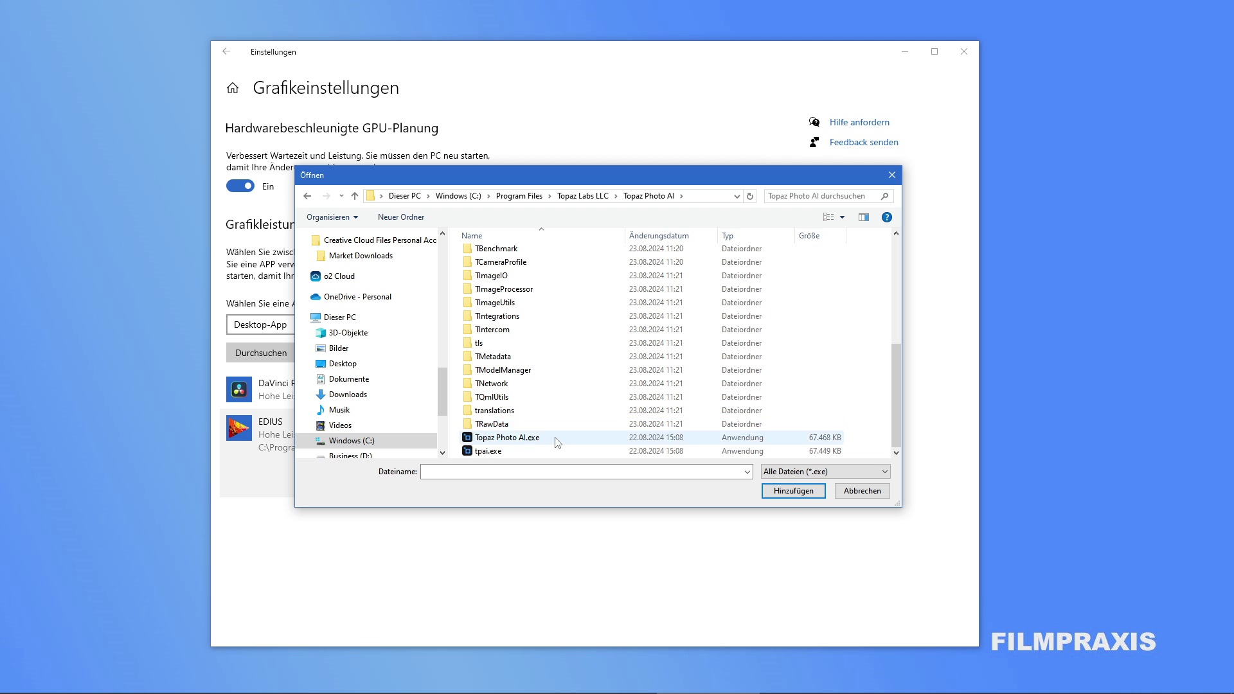
pyautogui.click(781, 490)
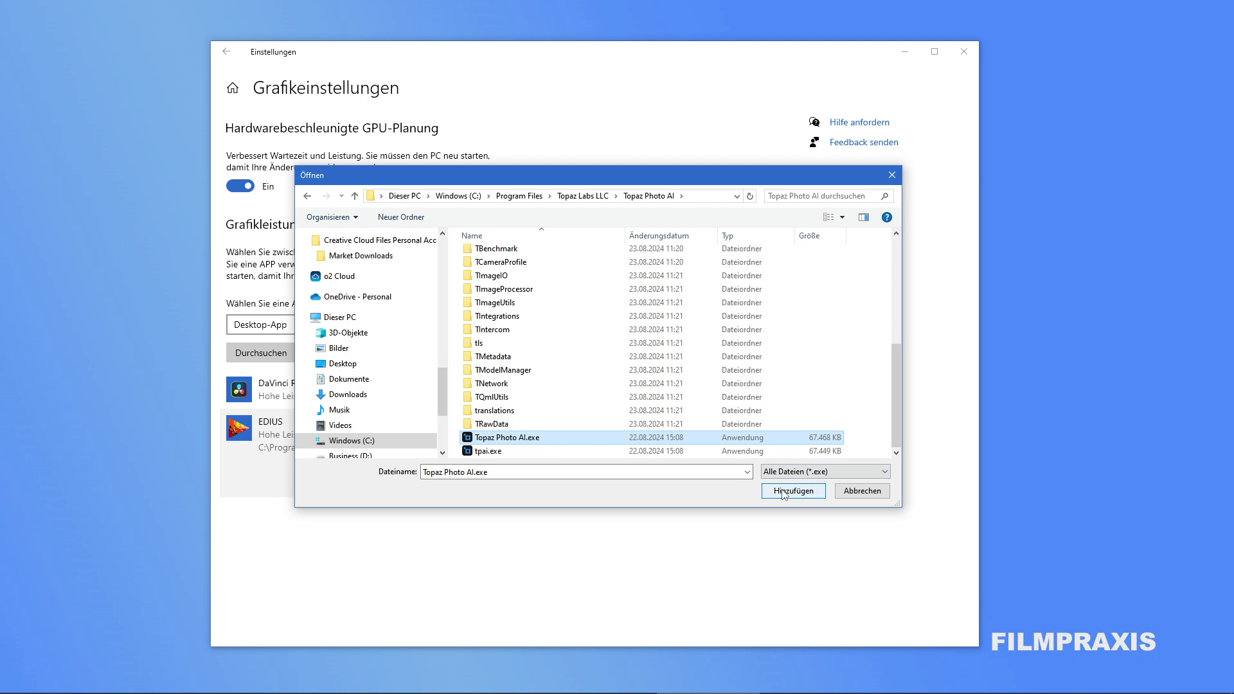
# Step: Set Topaz Photo AI's graphics preference to Hohe Leistung and save it
pyautogui.click(427, 534)
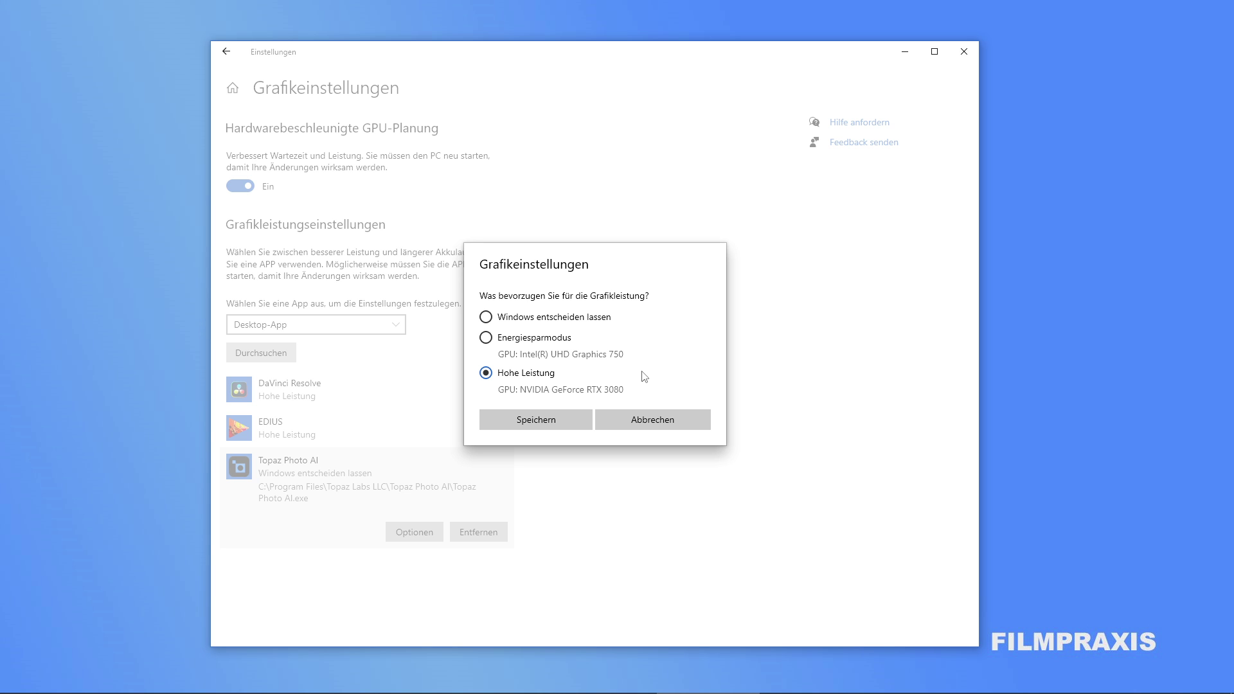
pyautogui.click(556, 338)
pyautogui.click(532, 374)
pyautogui.click(568, 427)
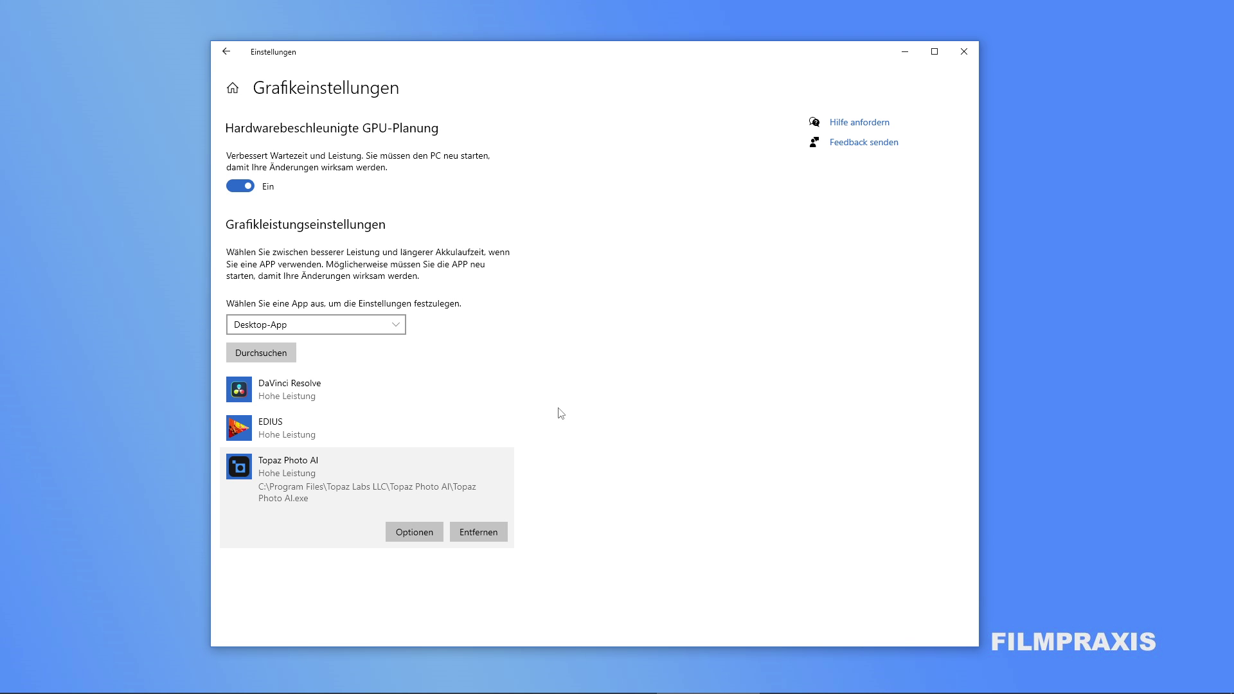
# Step: Add Topaz Video AI.exe from Topaz Labs LLC\Topaz Video AI and bring up its Optionen
pyautogui.click(282, 356)
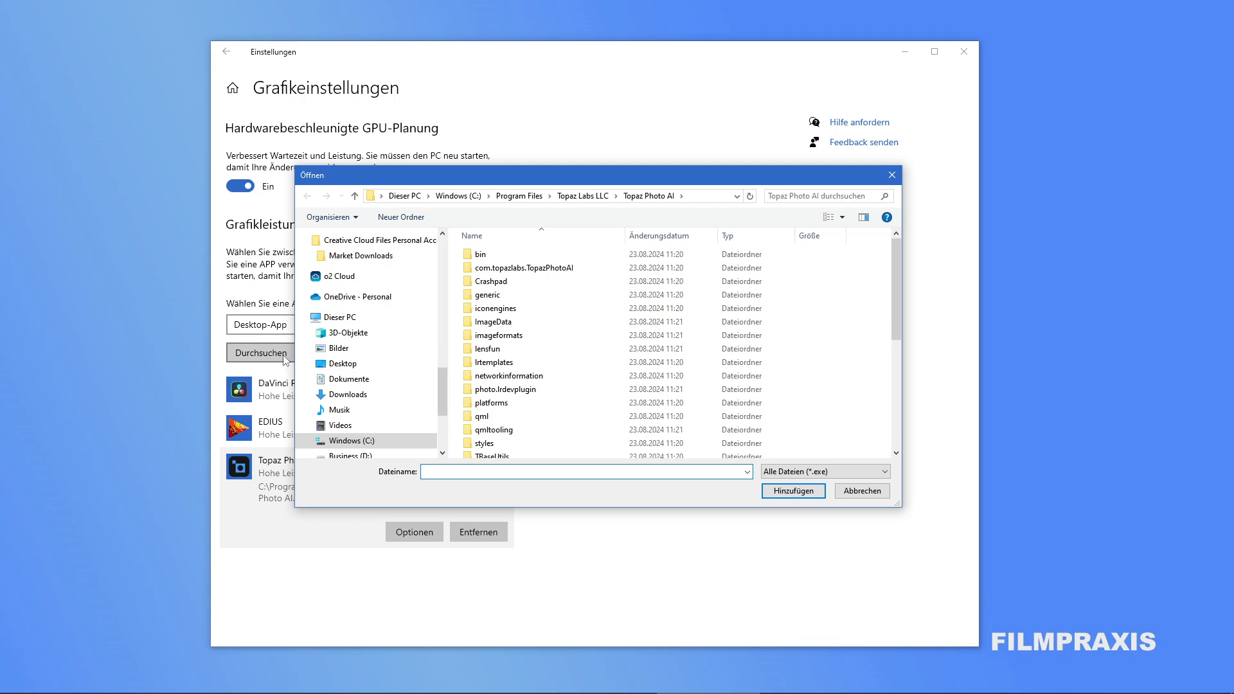
pyautogui.click(587, 201)
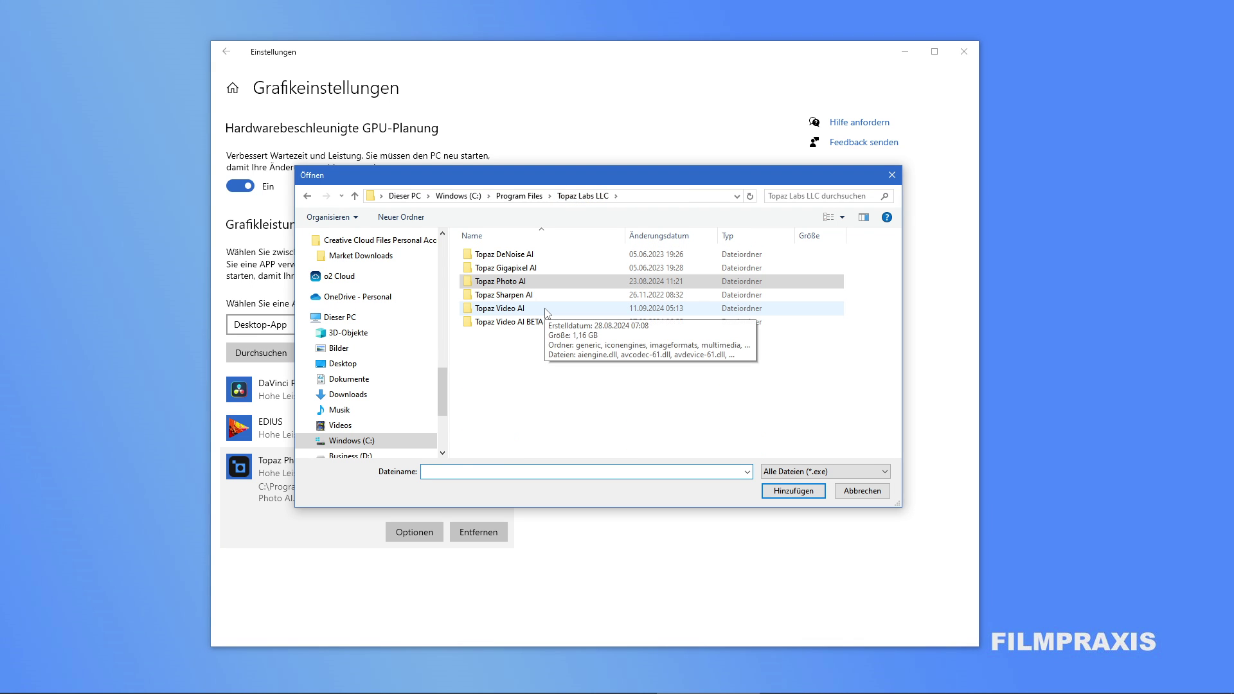
pyautogui.doubleClick(547, 311)
pyautogui.scroll(-3, 543, 347)
pyautogui.scroll(-2, 538, 369)
pyautogui.click(537, 454)
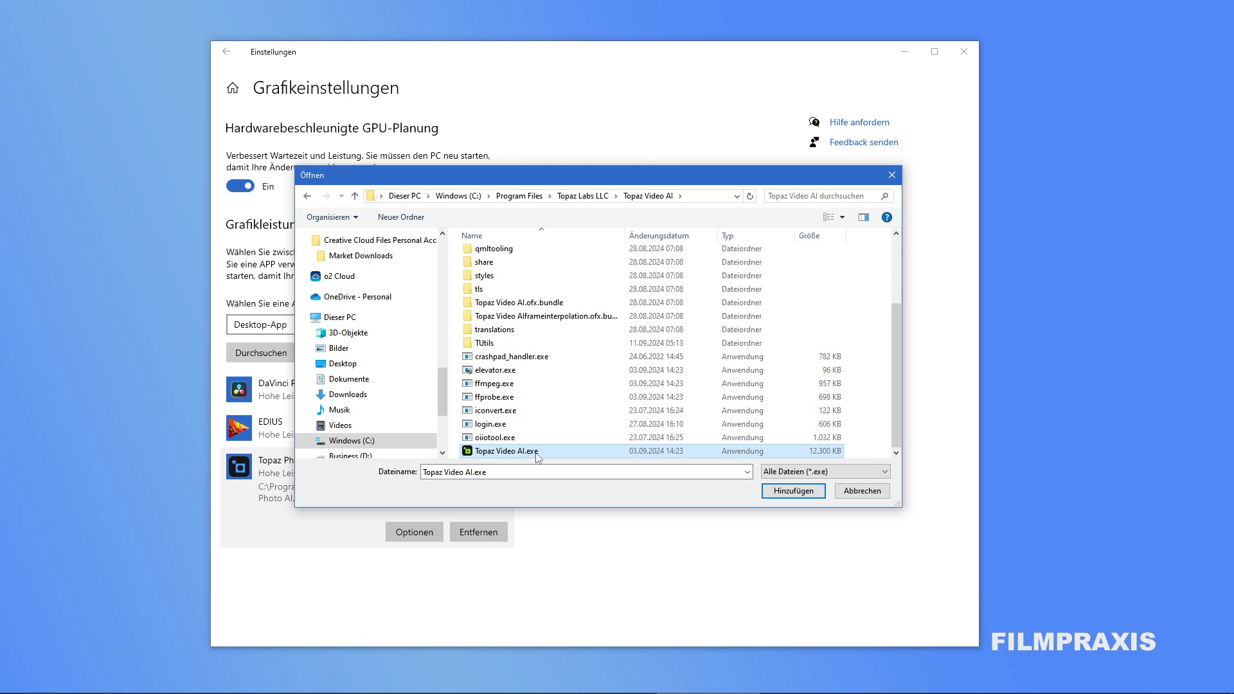
pyautogui.click(775, 492)
pyautogui.click(399, 571)
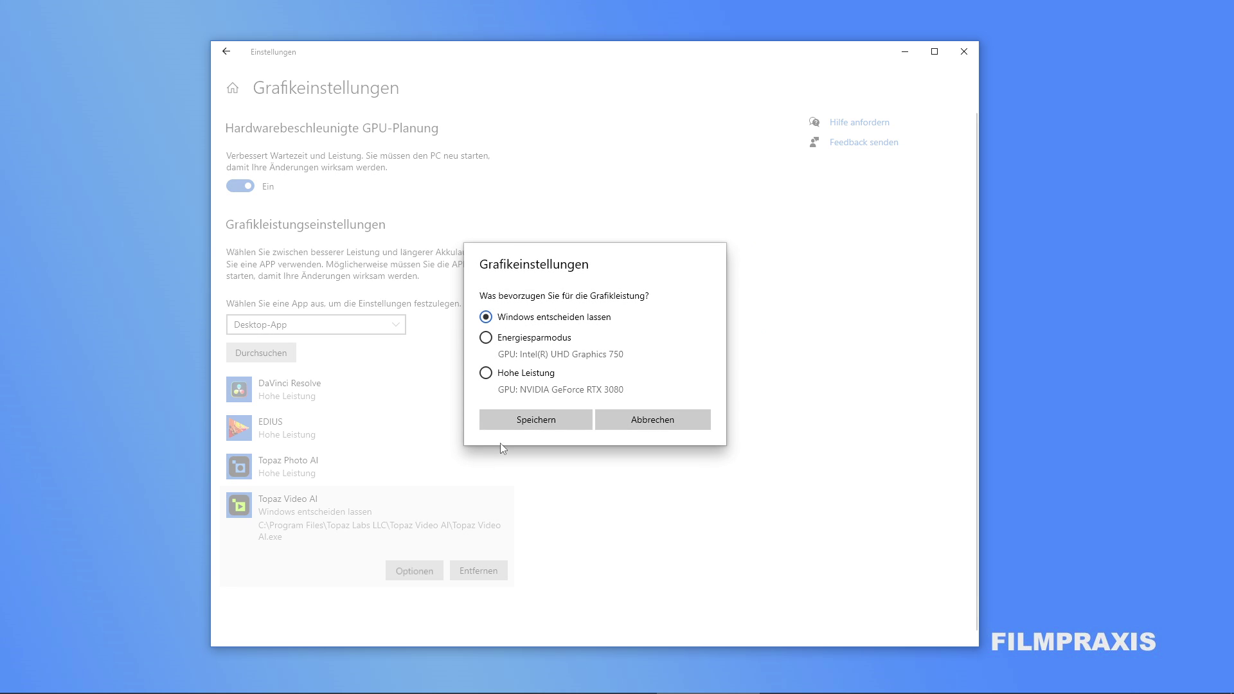
# Step: Choose Hohe Leistung (NVIDIA GeForce RTX 3080) for Topaz Video AI and save
pyautogui.click(519, 373)
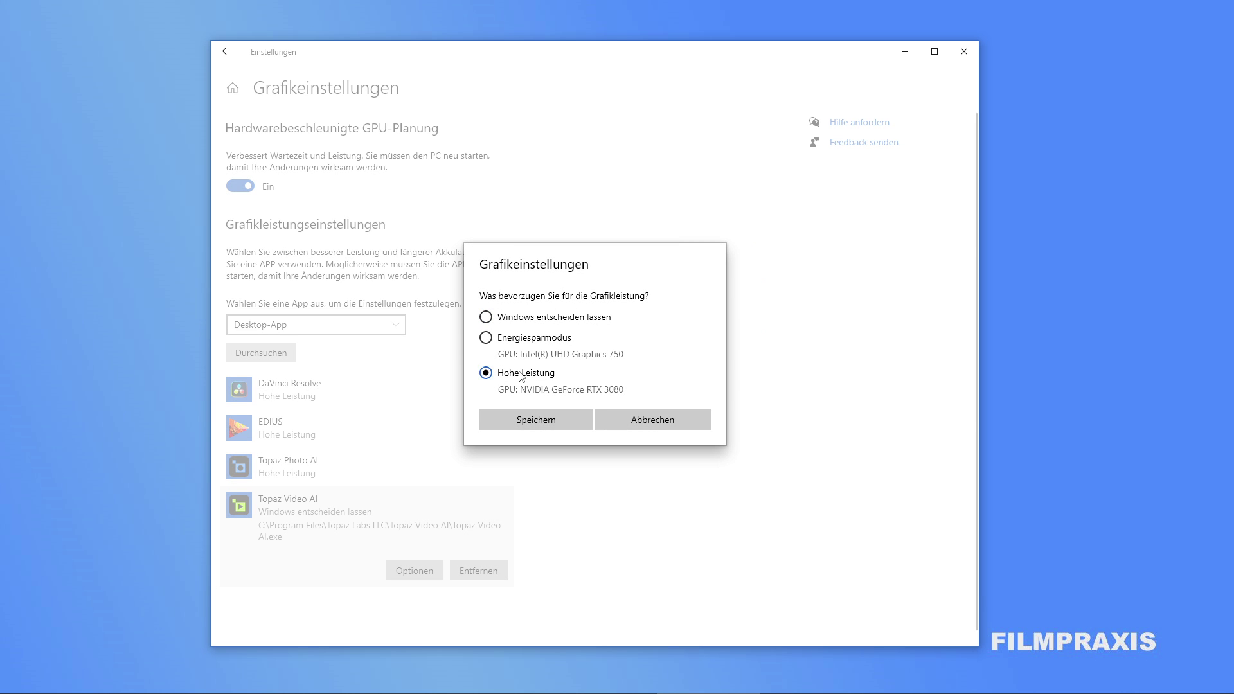
pyautogui.click(561, 417)
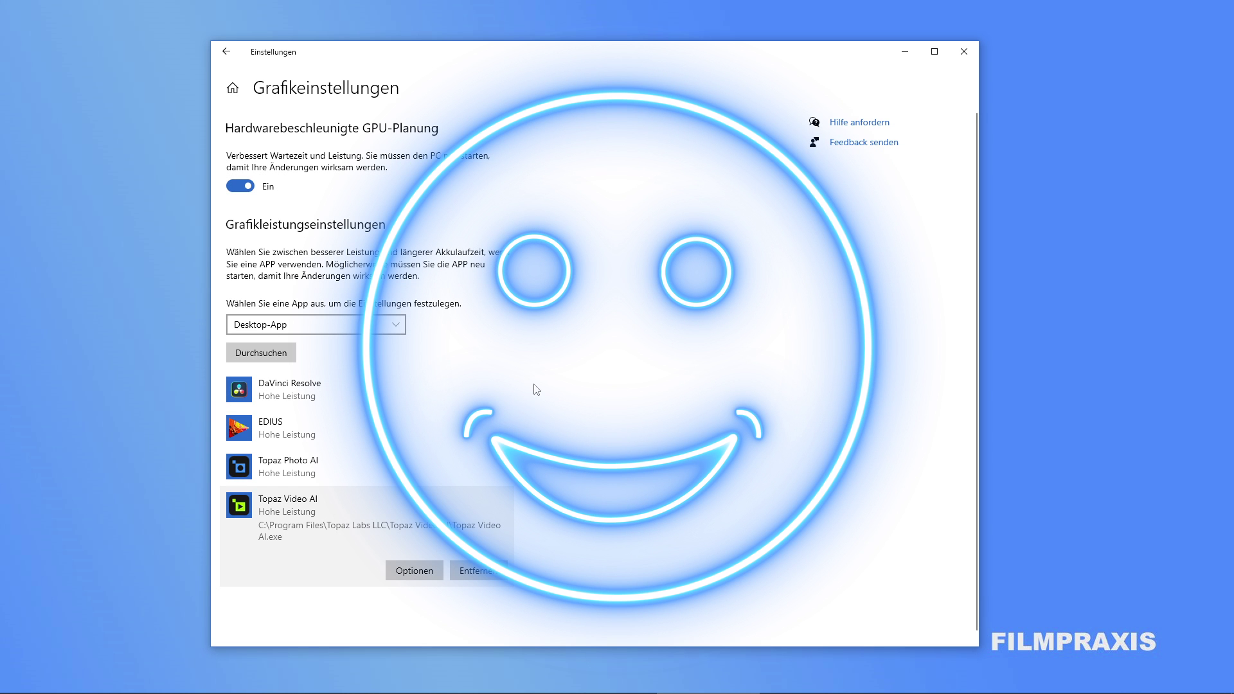